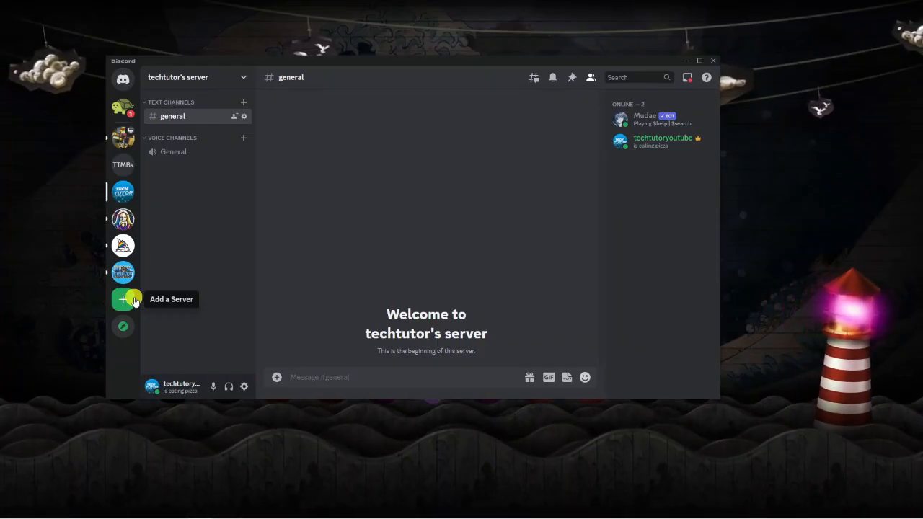
Step: Start joining a server by invite from Add a Server, ready for discord.gg/slapbattles
{"action": "left_click", "coordinate": [134, 300]}
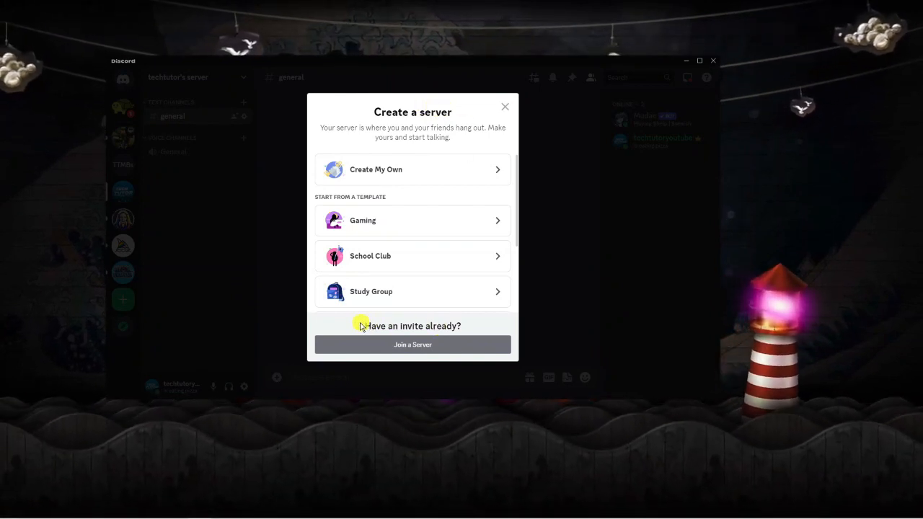
{"action": "left_click", "coordinate": [416, 346]}
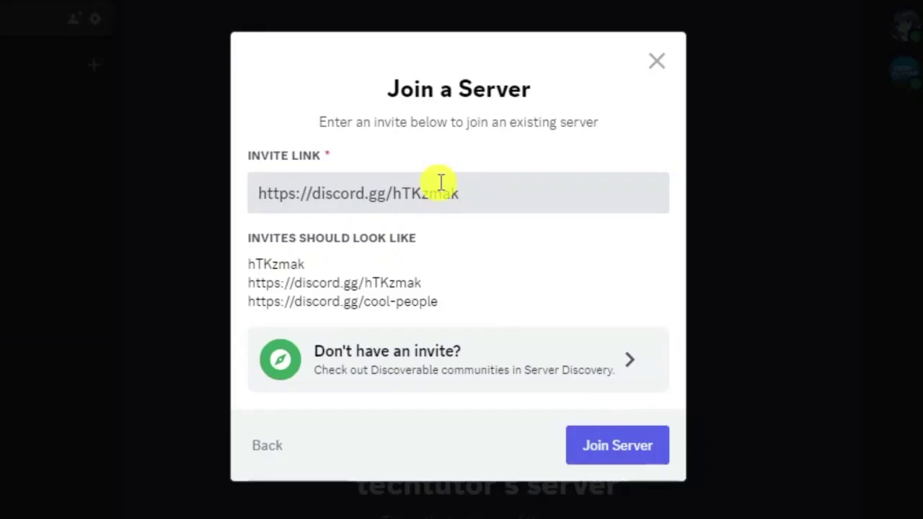
{"action": "type", "text": "di"}
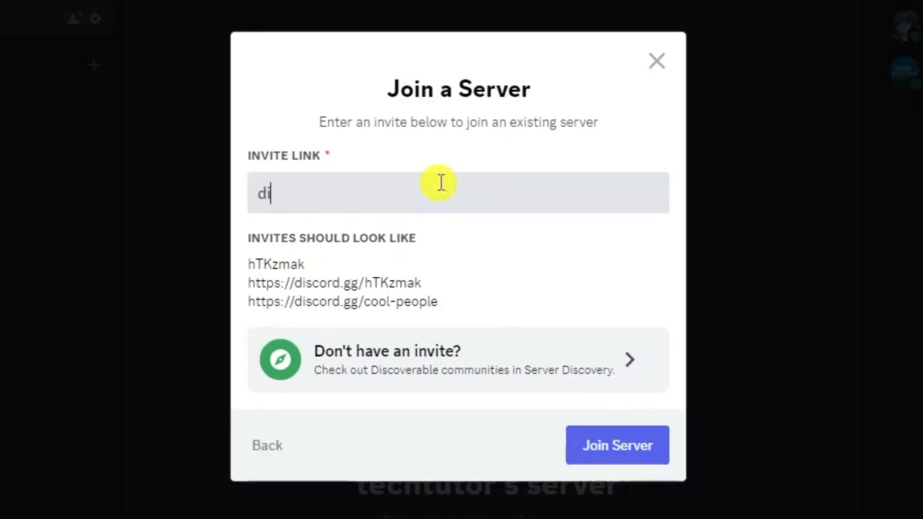
{"action": "type", "text": "scord.gg/s"}
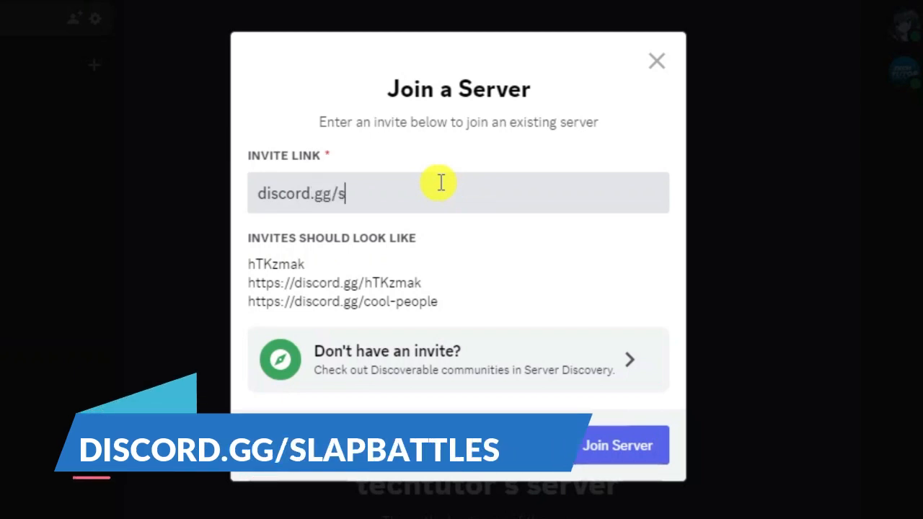
{"action": "type", "text": "battles"}
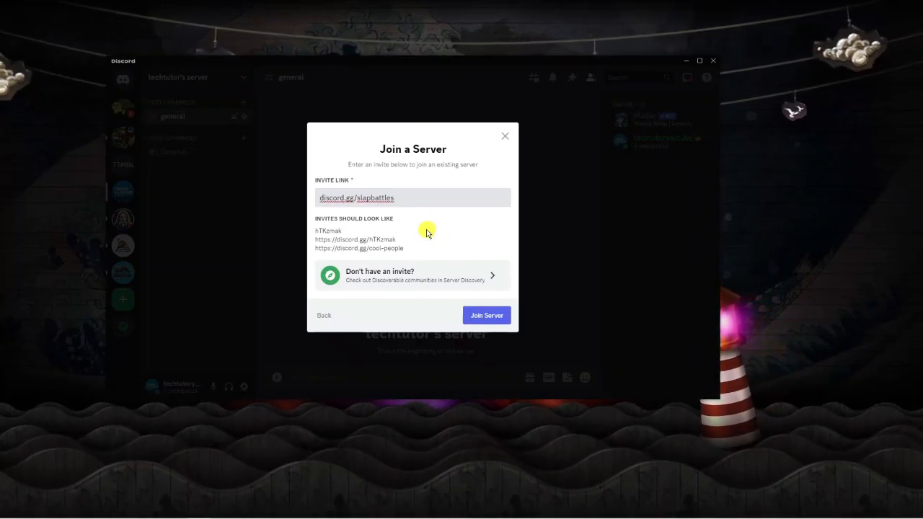
Step: Join Slap Battles, pick 'Share memes' as interest, and agree to the server rules
{"action": "left_click", "coordinate": [497, 323]}
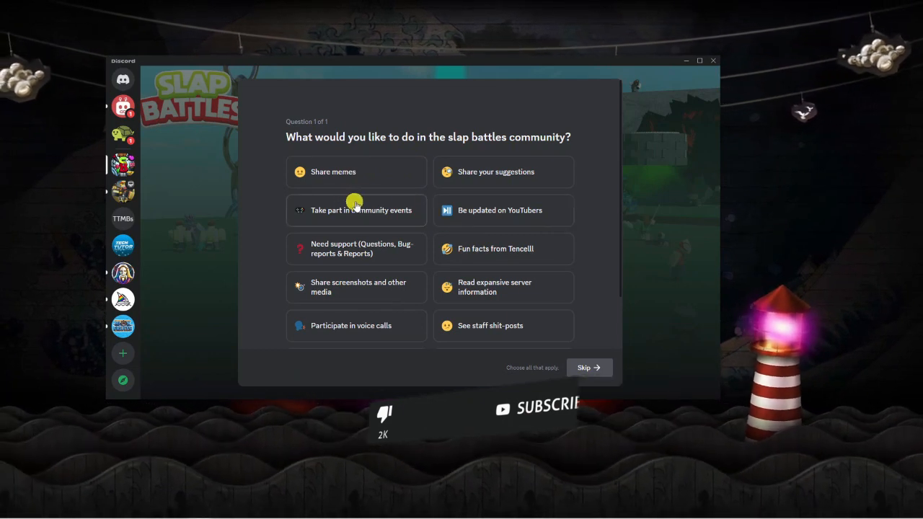
{"action": "left_click", "coordinate": [366, 171]}
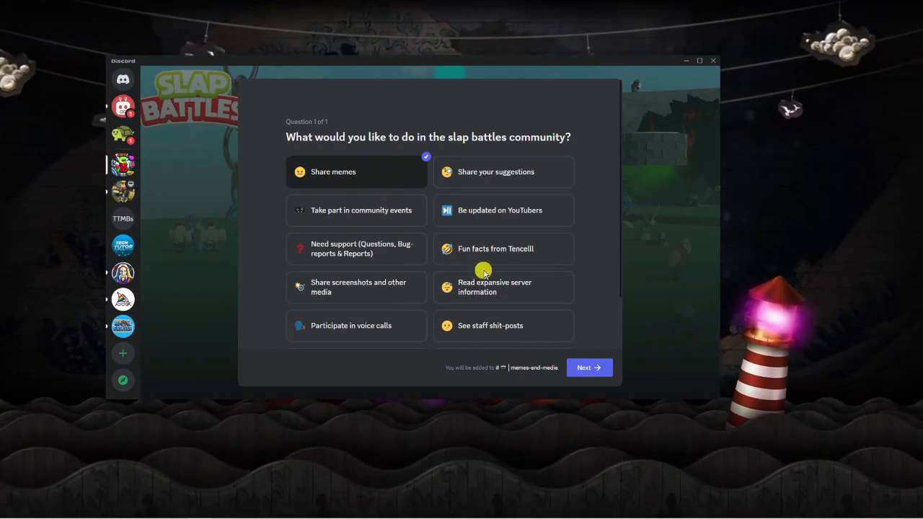
{"action": "left_click", "coordinate": [590, 368]}
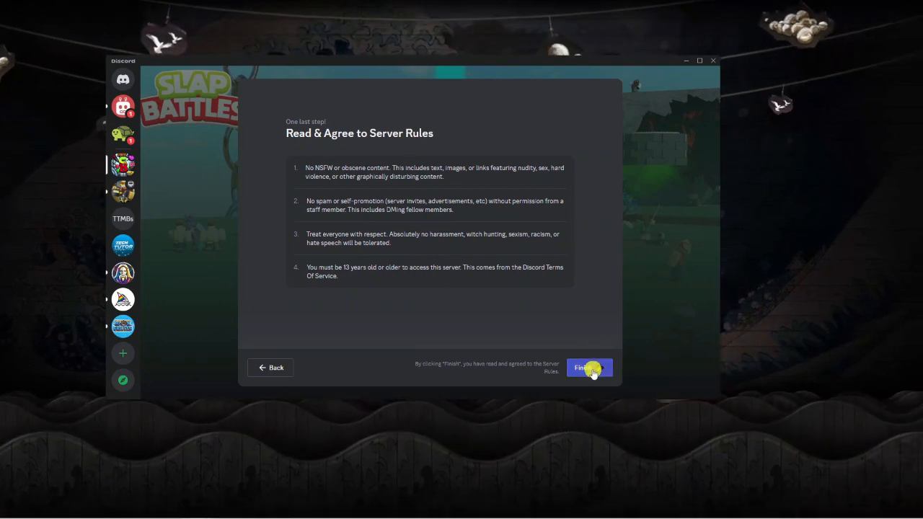
{"action": "left_click", "coordinate": [590, 368]}
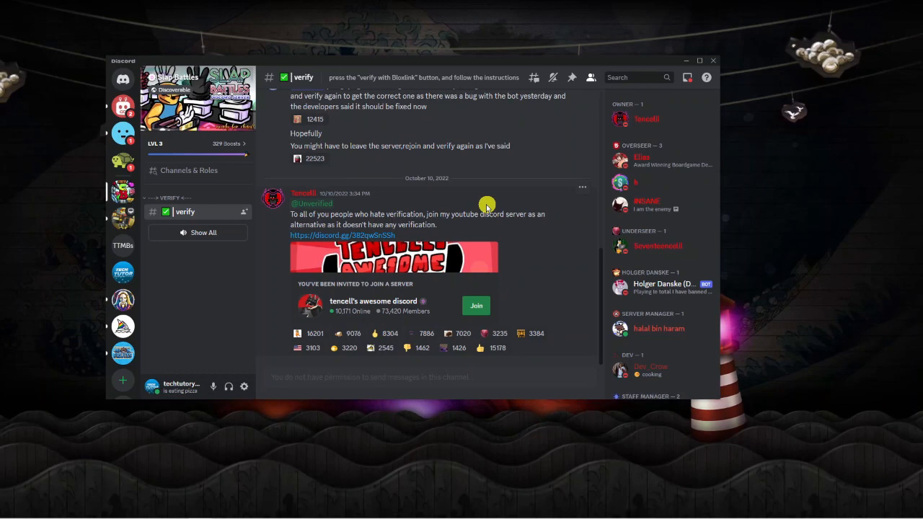
{"action": "scroll", "coordinate": [494, 200], "scroll_direction": "up", "scroll_amount": 2}
{"action": "scroll", "coordinate": [494, 200], "scroll_direction": "up", "scroll_amount": 2}
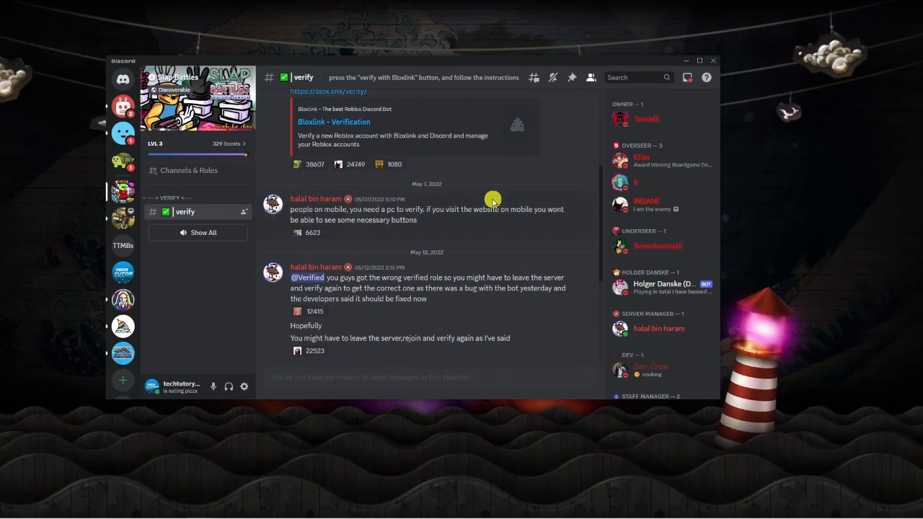
{"action": "scroll", "coordinate": [493, 202], "scroll_direction": "up", "scroll_amount": 1}
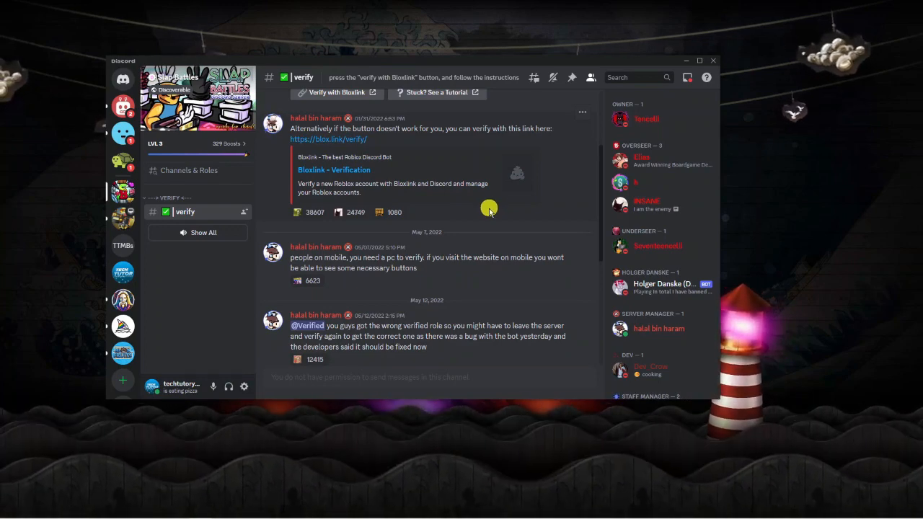
{"action": "scroll", "coordinate": [485, 210], "scroll_direction": "up", "scroll_amount": 3}
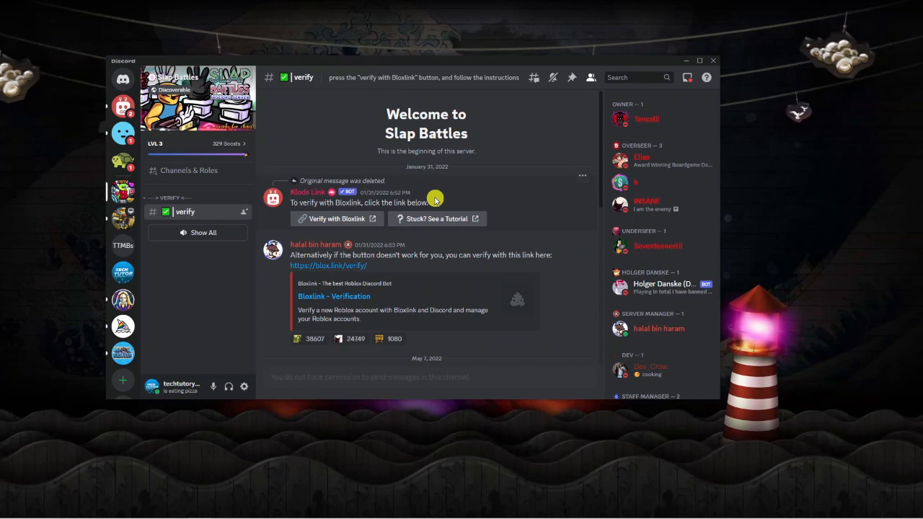
{"action": "mouse_move", "coordinate": [426, 203]}
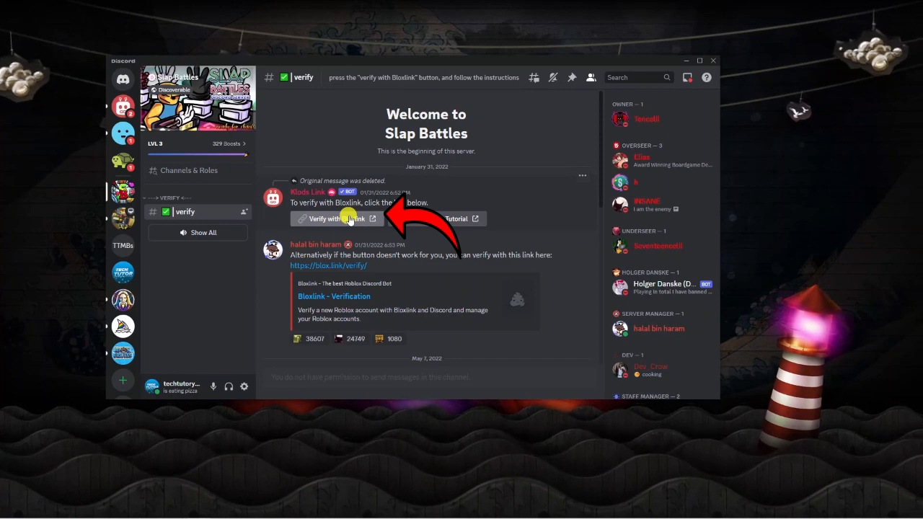
Step: Follow Verify with Bloxlink and confirm leaving Discord for blox.link
{"action": "left_click", "coordinate": [337, 219]}
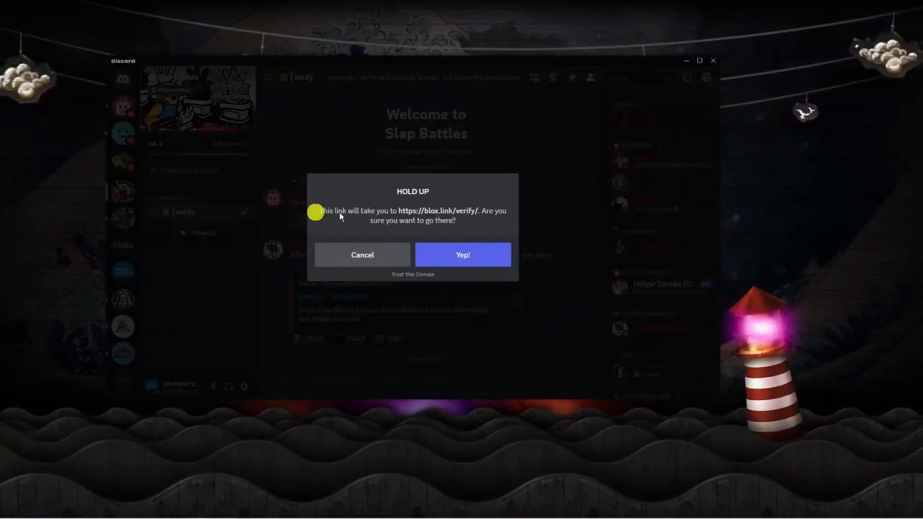
{"action": "left_click", "coordinate": [481, 261]}
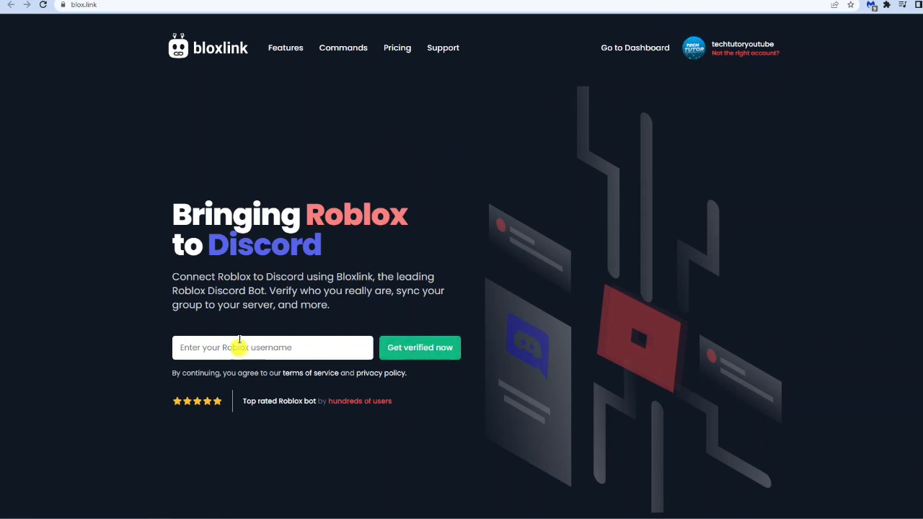
Step: Submit the Roblox username on Bloxlink and start verification via Get verified now
{"action": "left_click", "coordinate": [238, 348]}
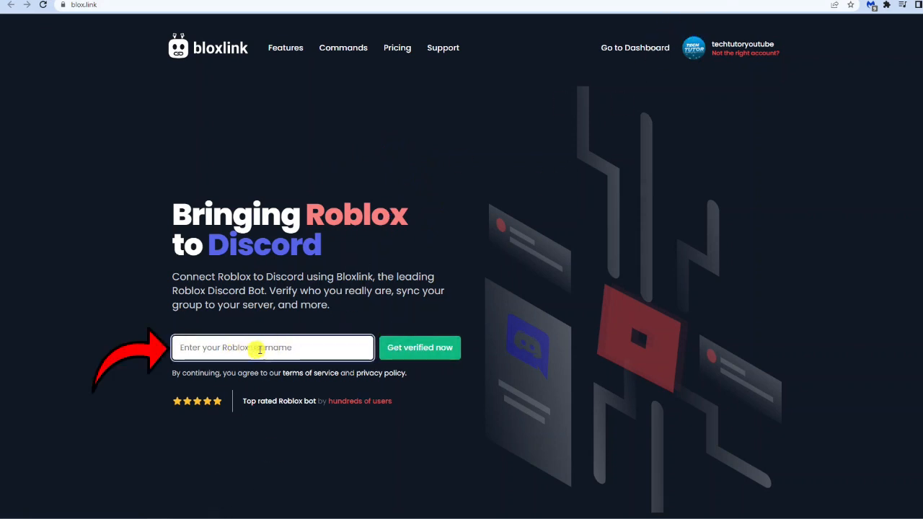
{"action": "type", "text": "techtutoryt"}
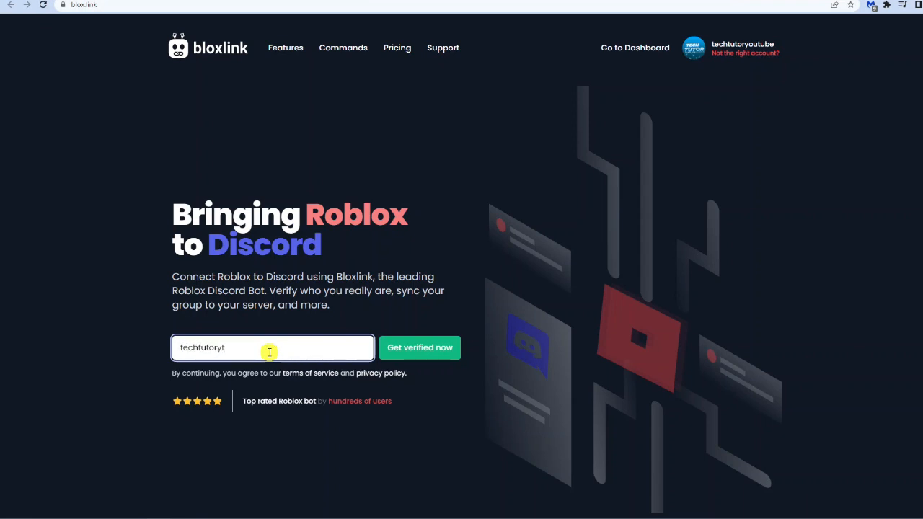
{"action": "left_click", "coordinate": [429, 350]}
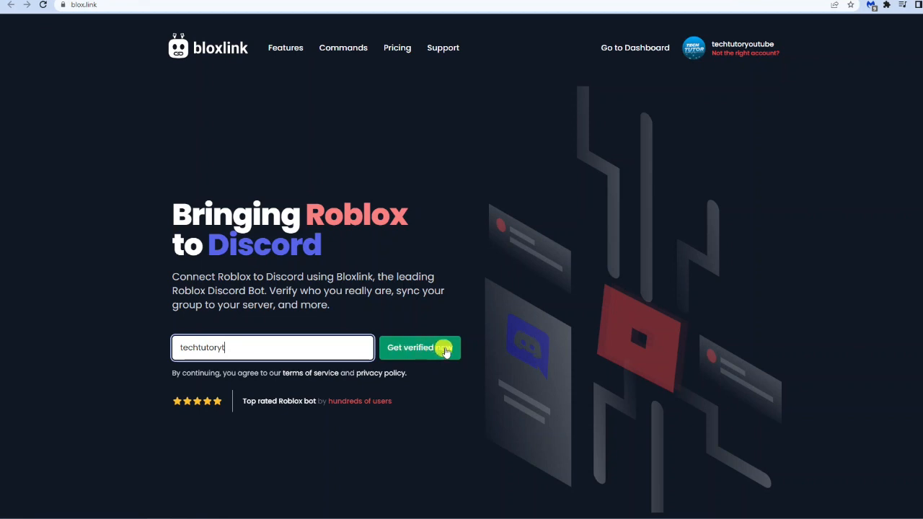
{"action": "left_click", "coordinate": [454, 350]}
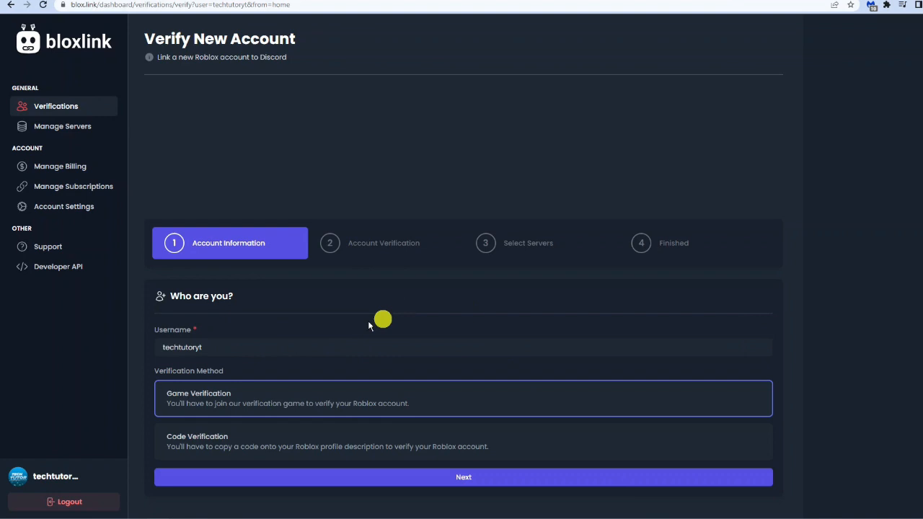
{"action": "scroll", "coordinate": [246, 317], "scroll_direction": "down", "scroll_amount": 2}
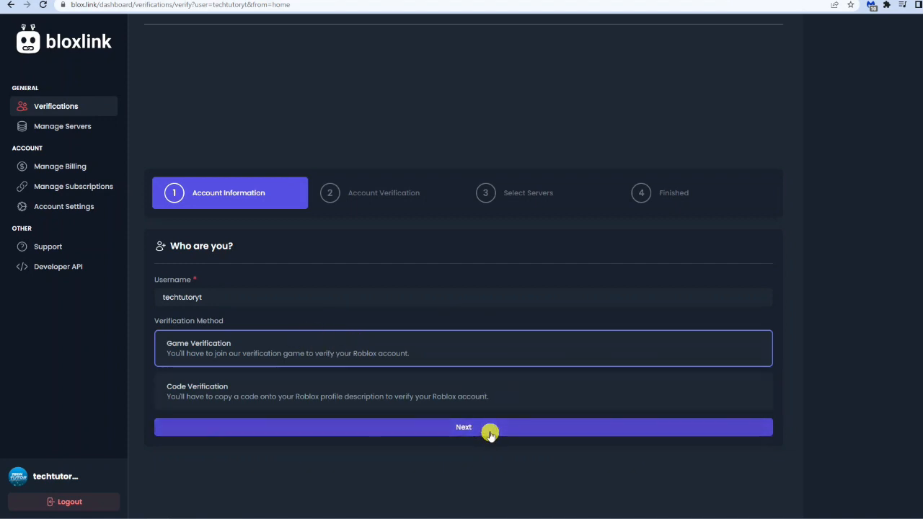
Step: Continue with Game Verification to finish verifying TechTutorYT's account
{"action": "left_click", "coordinate": [490, 434]}
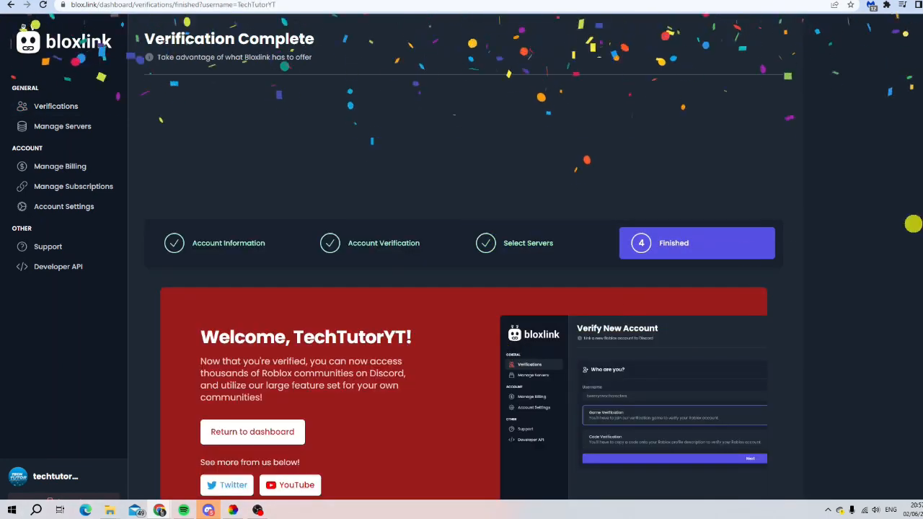
{"action": "scroll", "coordinate": [722, 252], "scroll_direction": "down", "scroll_amount": 3}
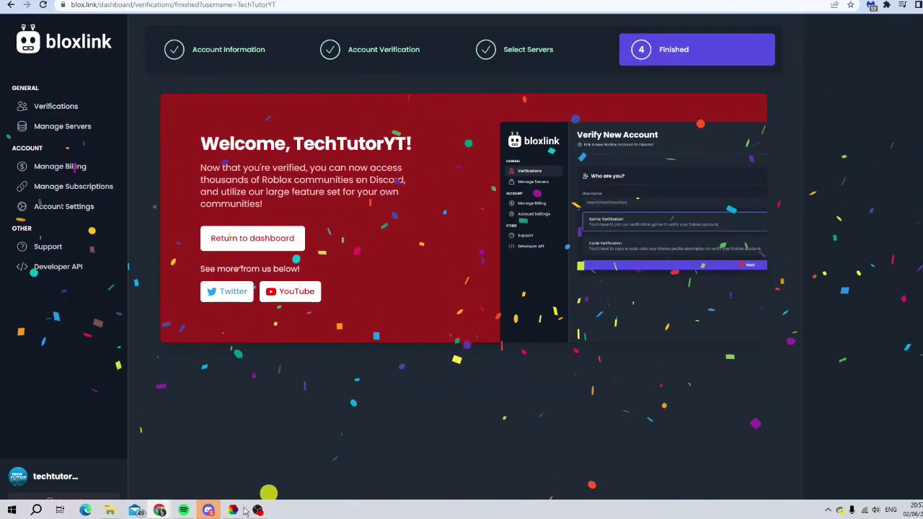
Step: Restore Discord from the taskbar to see the unlocked welcome, boosts and support channels
{"action": "left_click", "coordinate": [208, 510]}
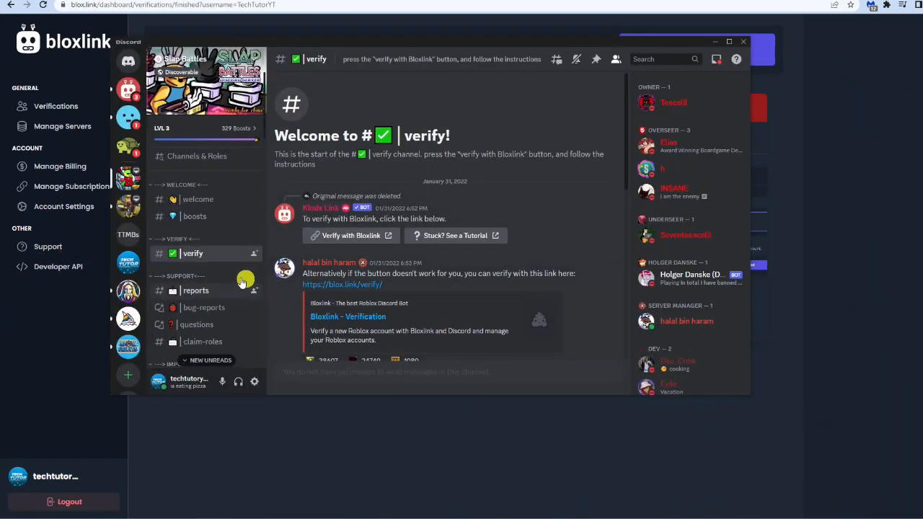